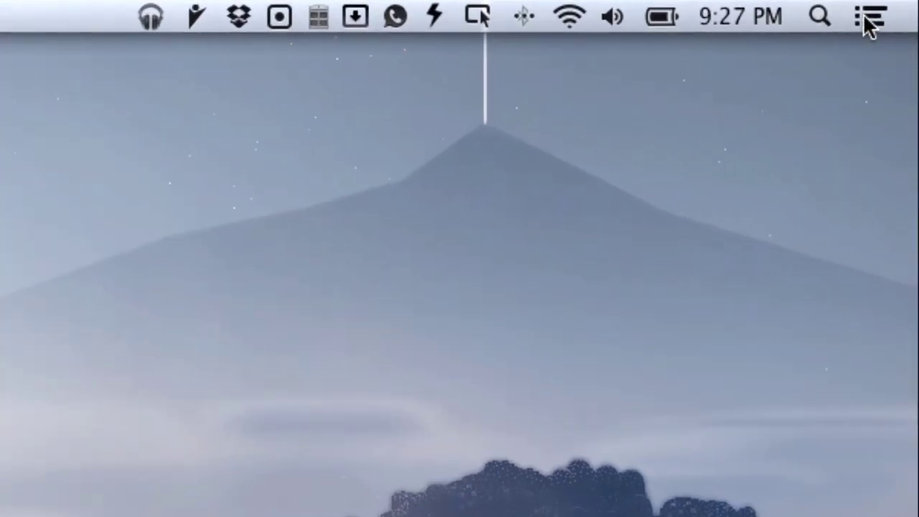
# Check today's calendar items, view the vacation event's details, then quit Calendar
pyautogui.click(868, 21)
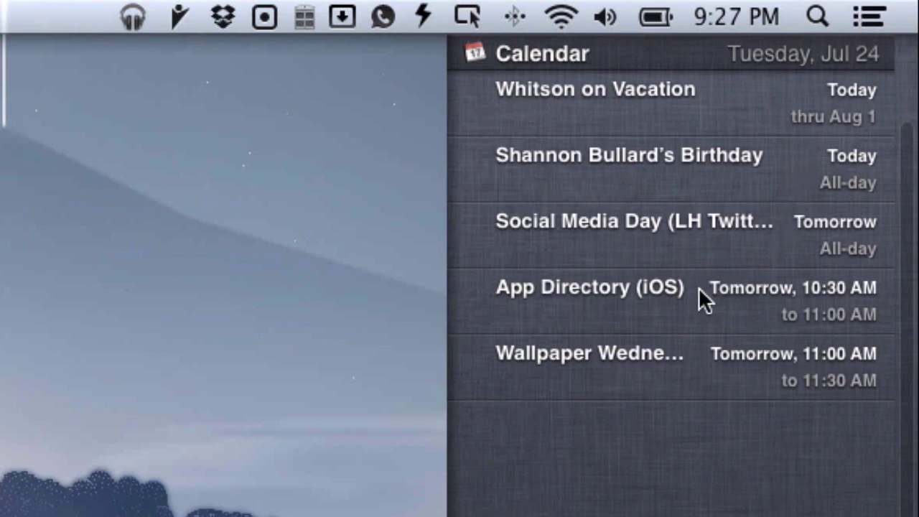
pyautogui.click(590, 113)
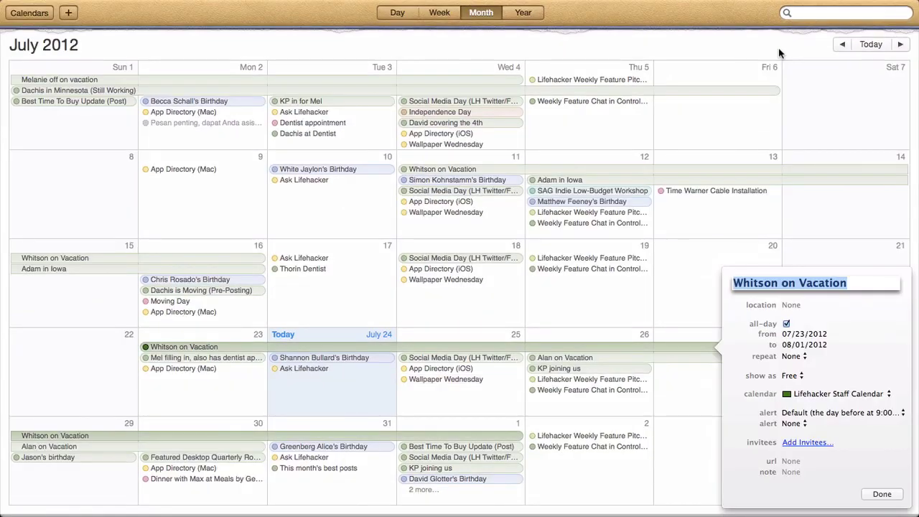
pyautogui.press('super+q')
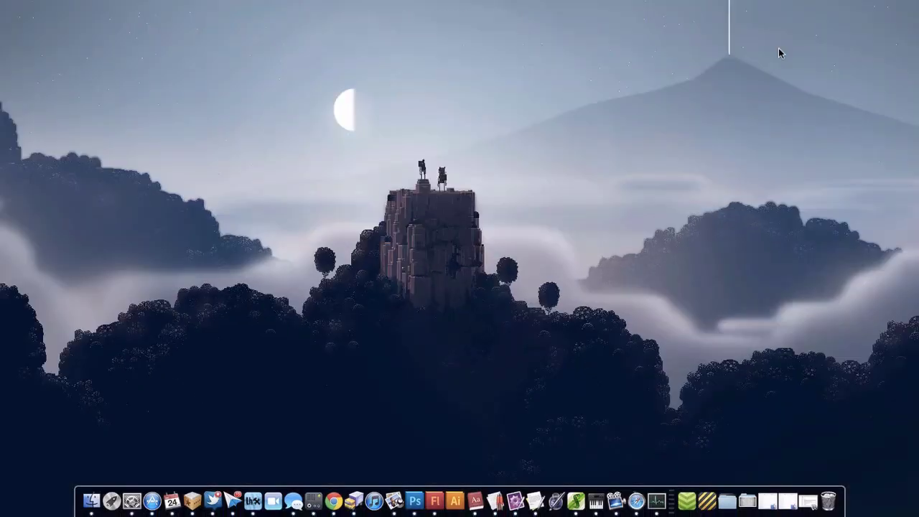
# Open System Preferences, show all panes, and view the Notifications settings
pyautogui.click(132, 501)
pyautogui.click(299, 89)
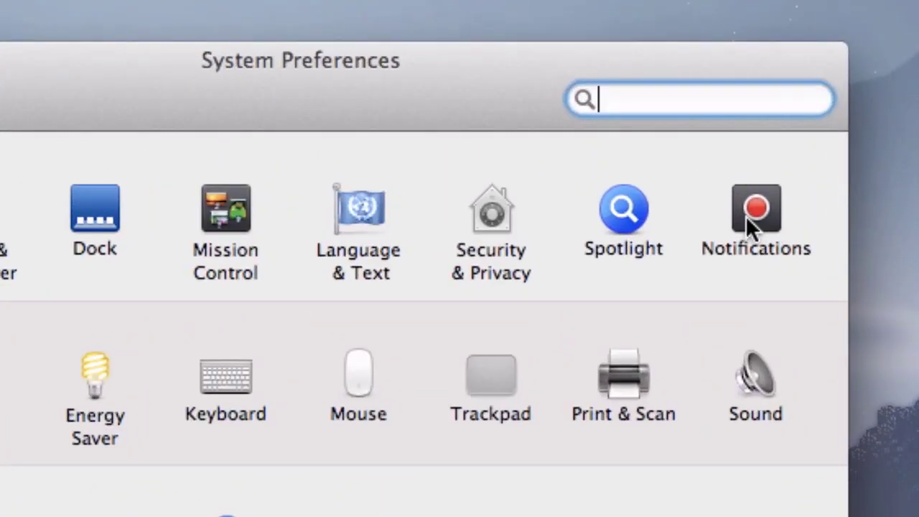
pyautogui.click(757, 208)
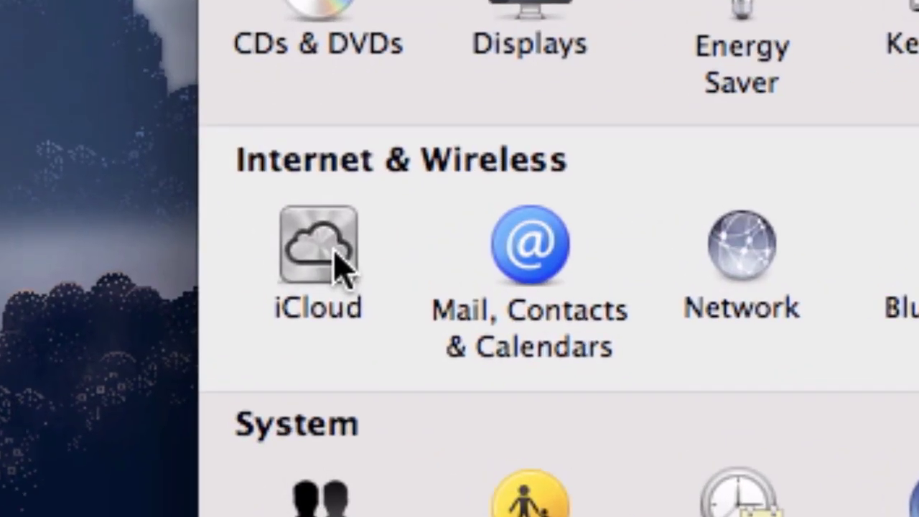
# Open the iCloud pane and scroll through the synced services like Notes and Find My Mac
pyautogui.click(340, 267)
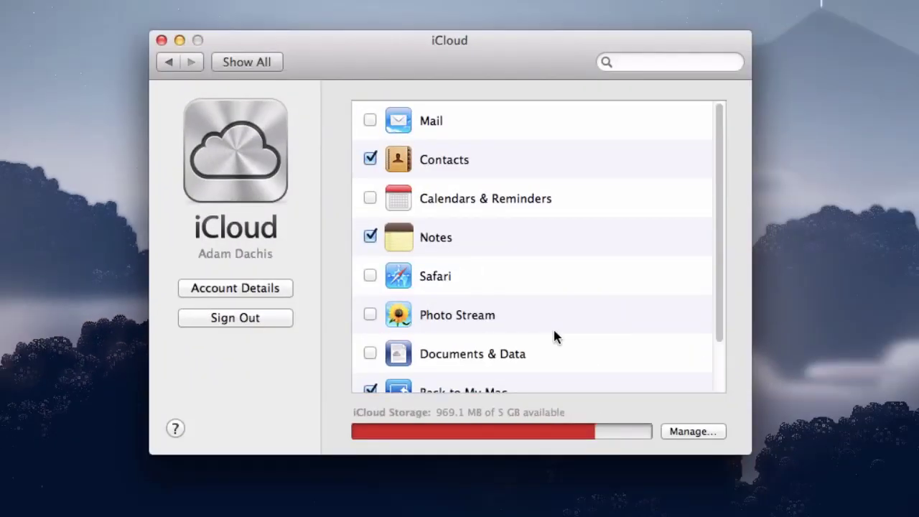
pyautogui.scroll(-3, 553, 330)
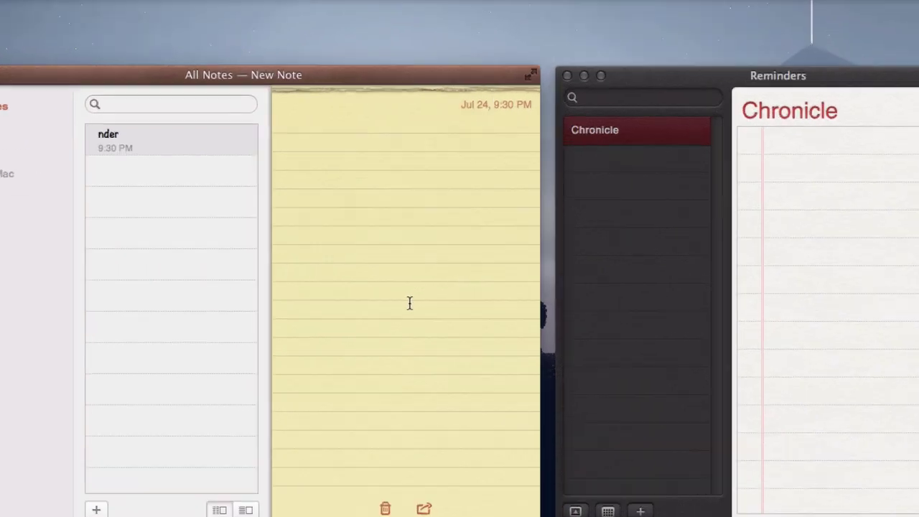
# Dictate 'And say what you want' into the new note
pyautogui.press('fn')
pyautogui.press('fn')
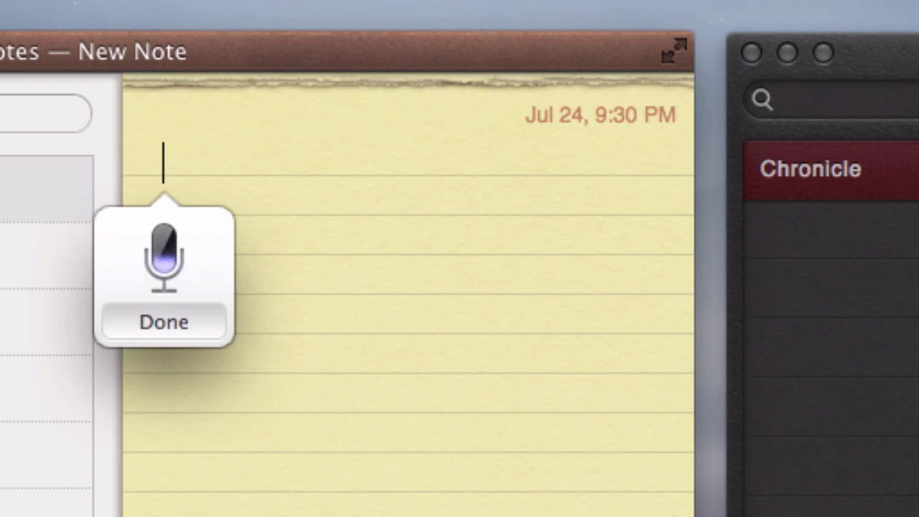
pyautogui.press('fn')
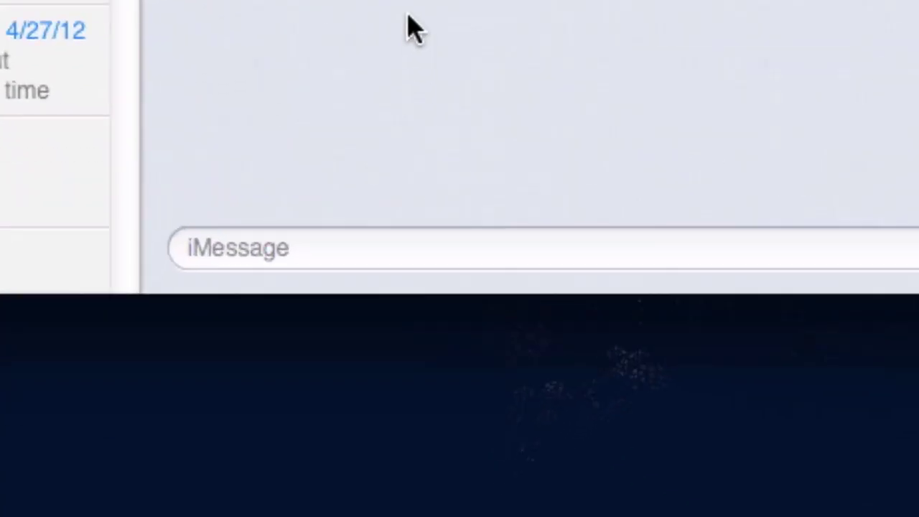
# Dictate a test message and send it in the open Messages conversation
pyautogui.press('fn')
pyautogui.press('fn')
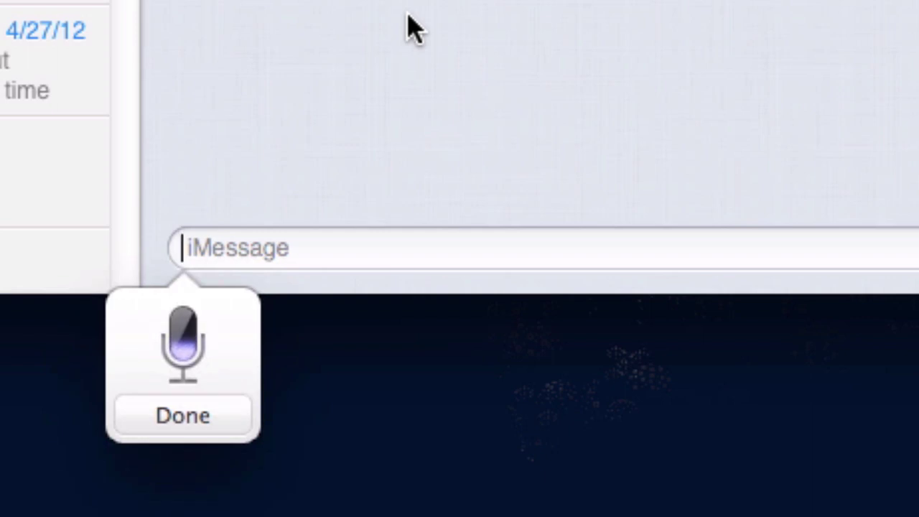
pyautogui.press('fn')
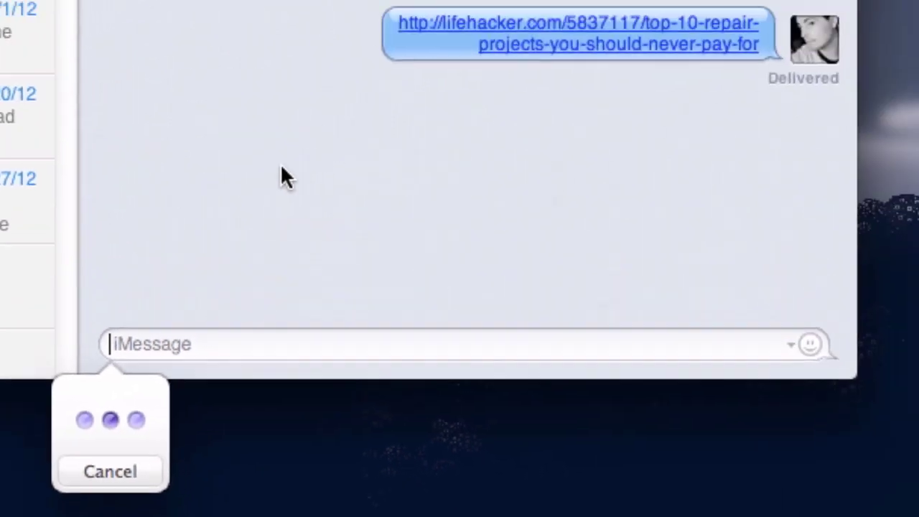
pyautogui.press('Return')
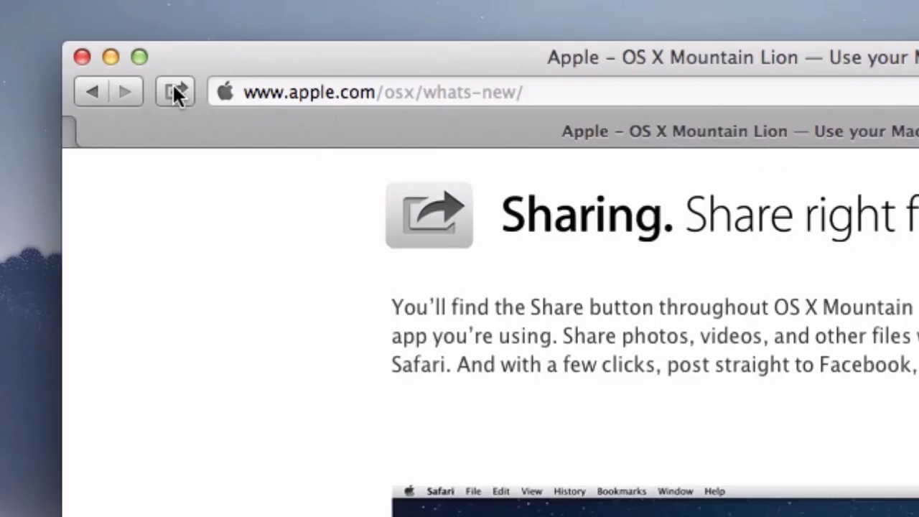
pyautogui.click(140, 79)
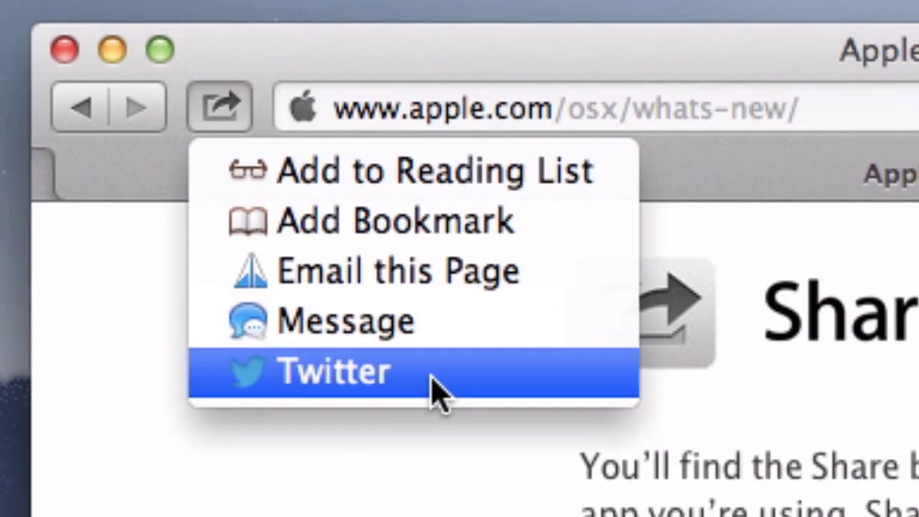
pyautogui.click(437, 388)
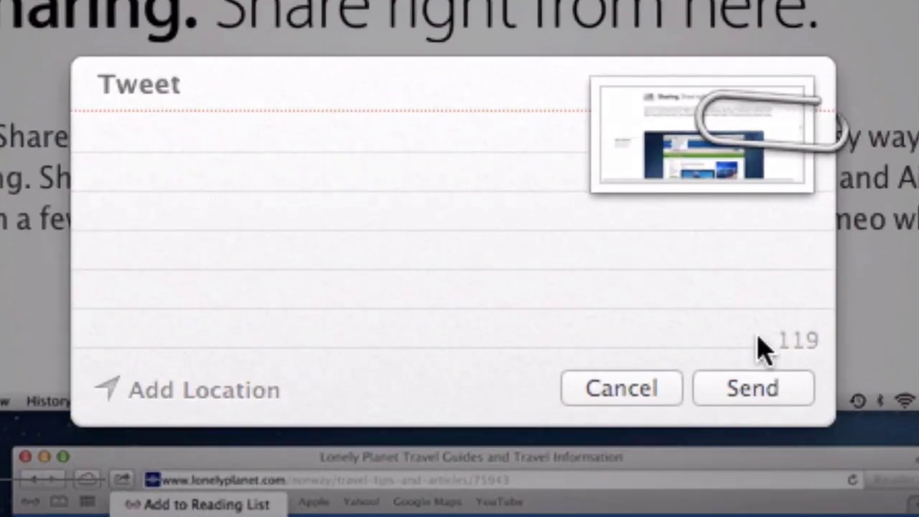
pyautogui.click(610, 402)
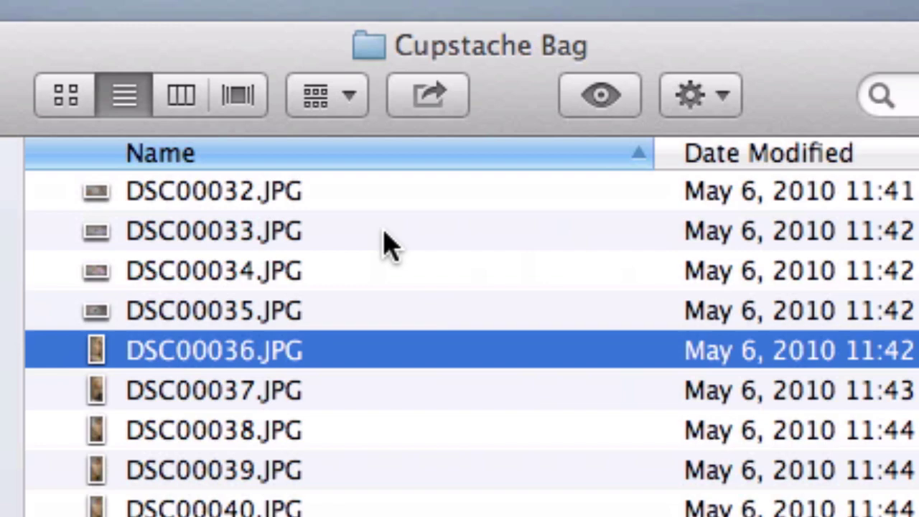
pyautogui.click(451, 85)
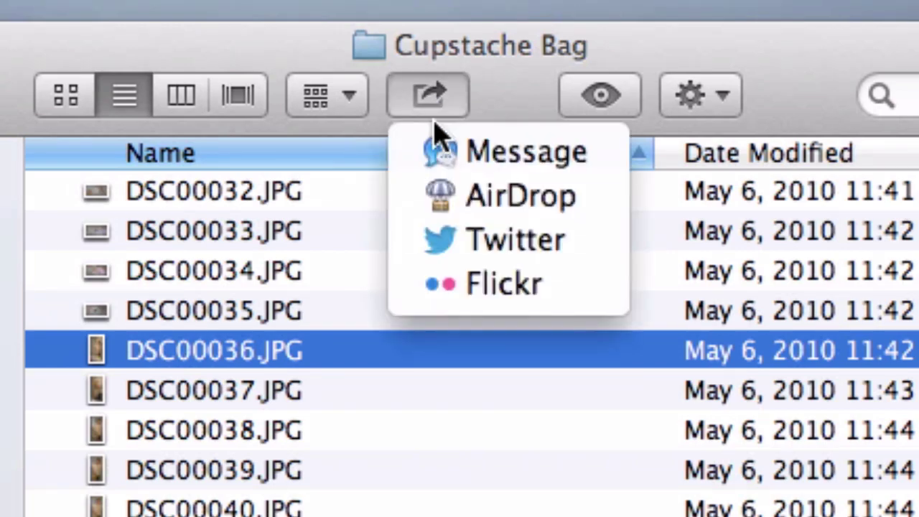
pyautogui.click(426, 247)
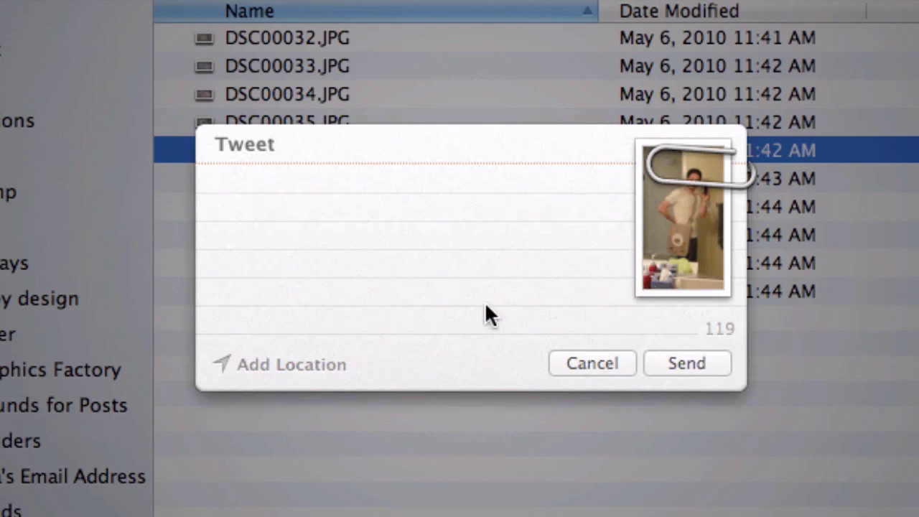
pyautogui.click(557, 364)
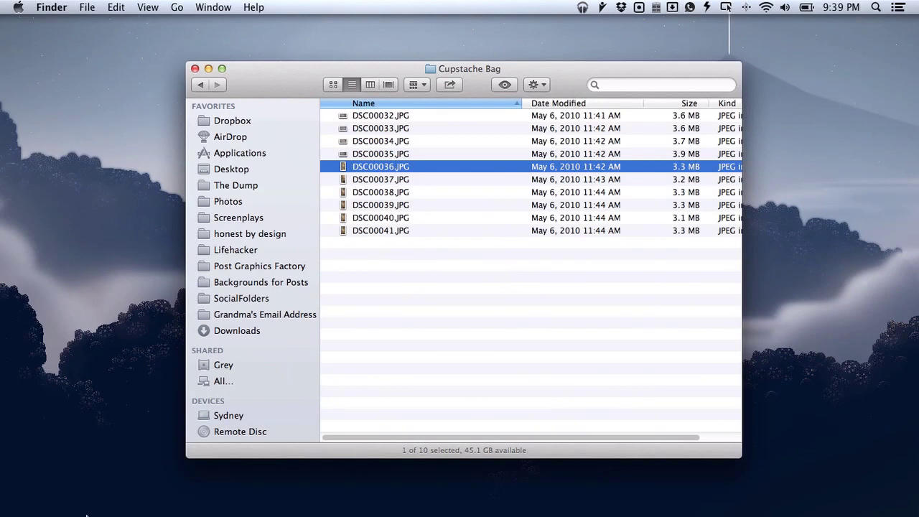
# Browse the addable account providers in Mail, Contacts & Calendars, then return to all preference panes
pyautogui.moveTo(86, 512)
pyautogui.click(141, 500)
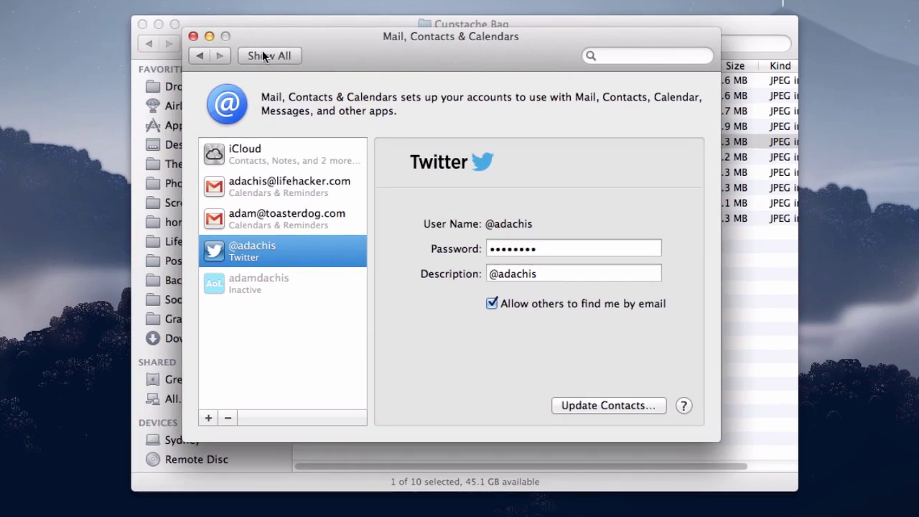
pyautogui.click(208, 418)
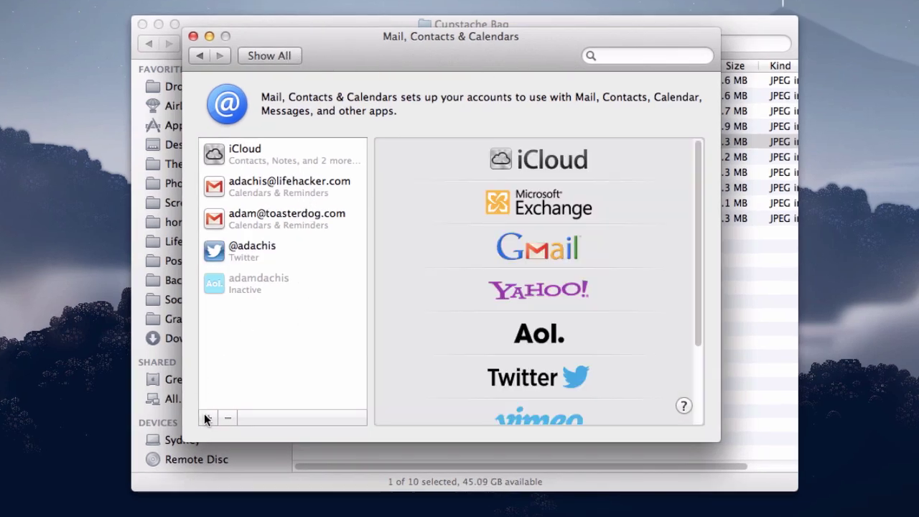
pyautogui.scroll(-3, 428, 298)
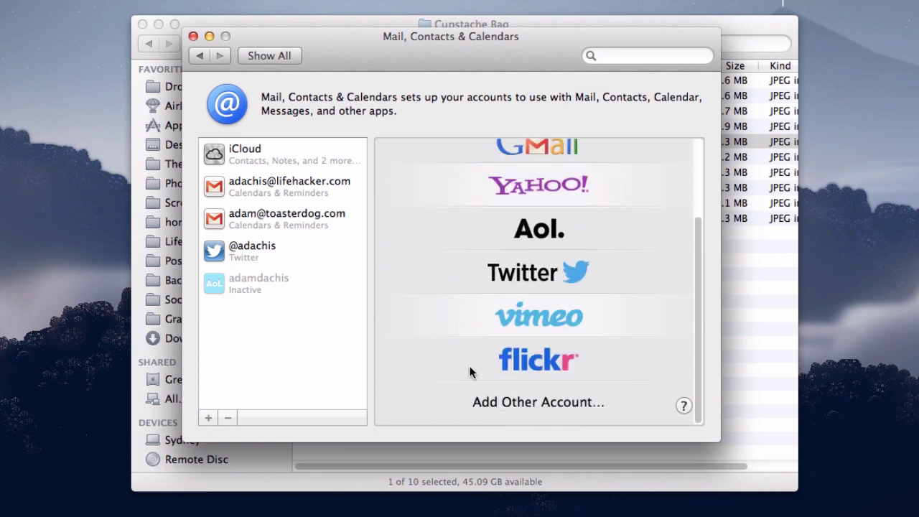
pyautogui.scroll(3, 530, 269)
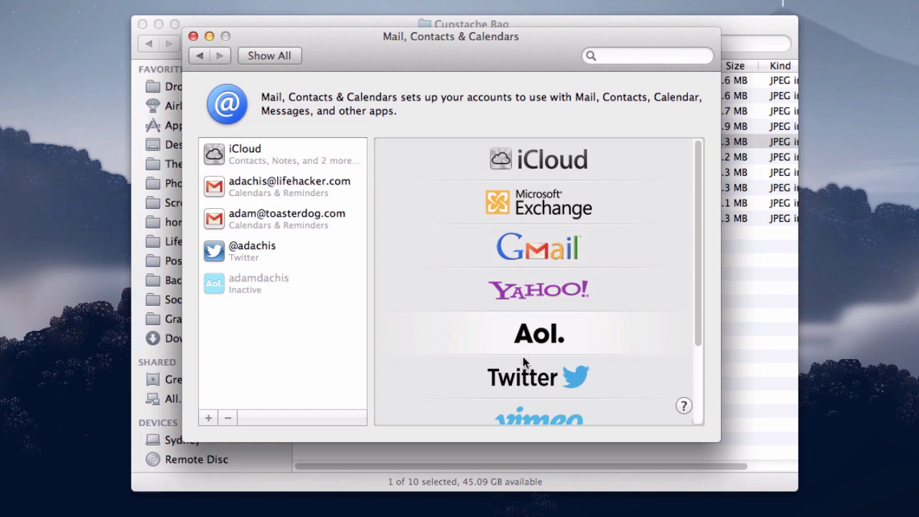
pyautogui.scroll(-3, 510, 396)
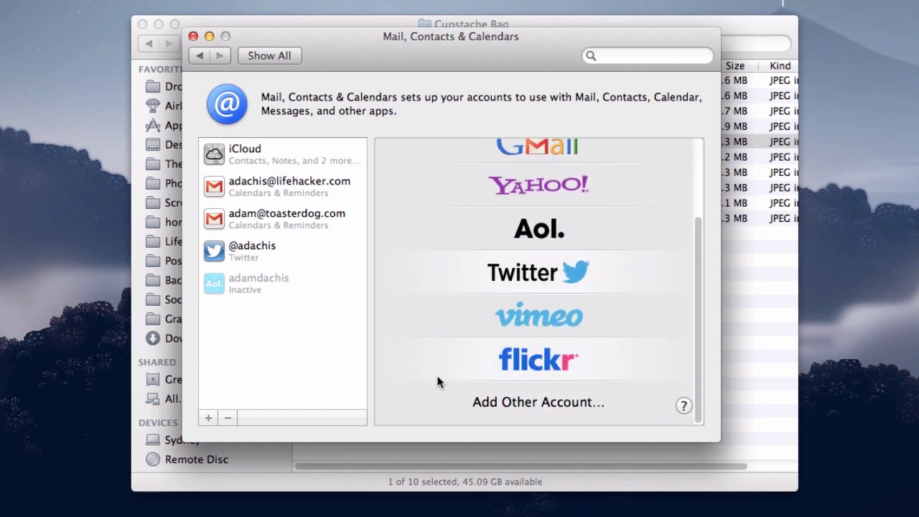
pyautogui.click(264, 53)
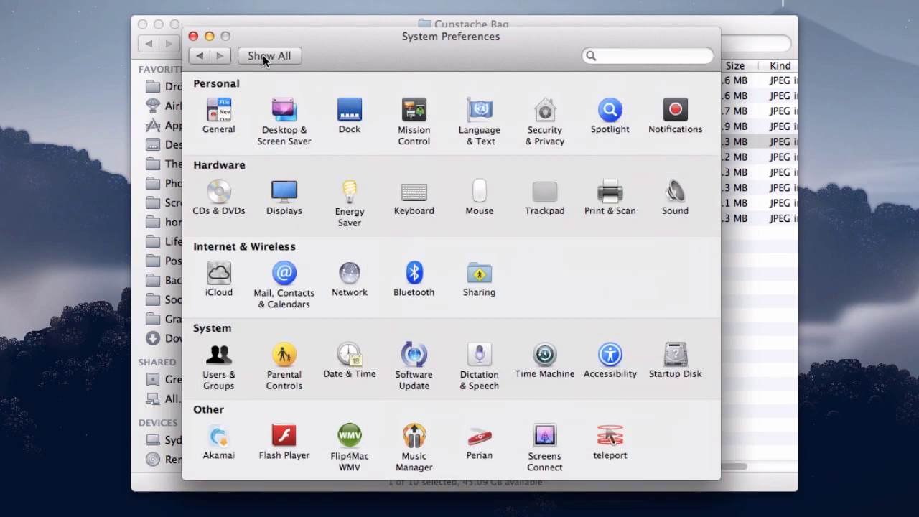
pyautogui.click(286, 279)
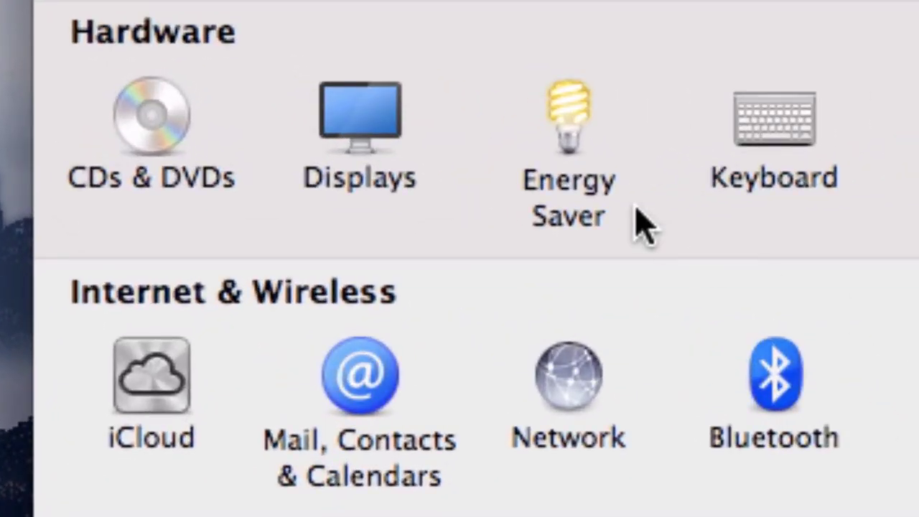
# In Displays, turn on menu-bar mirroring options and list available AirPlay devices
pyautogui.click(335, 103)
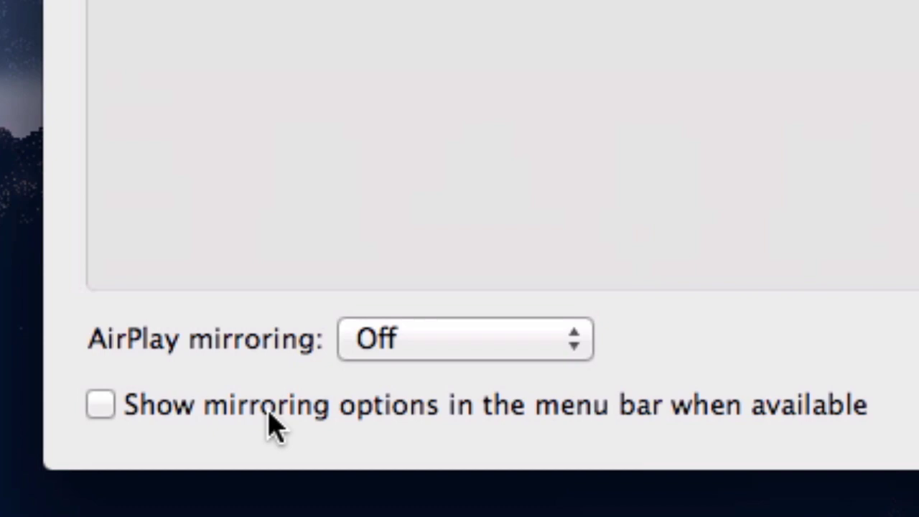
pyautogui.click(270, 415)
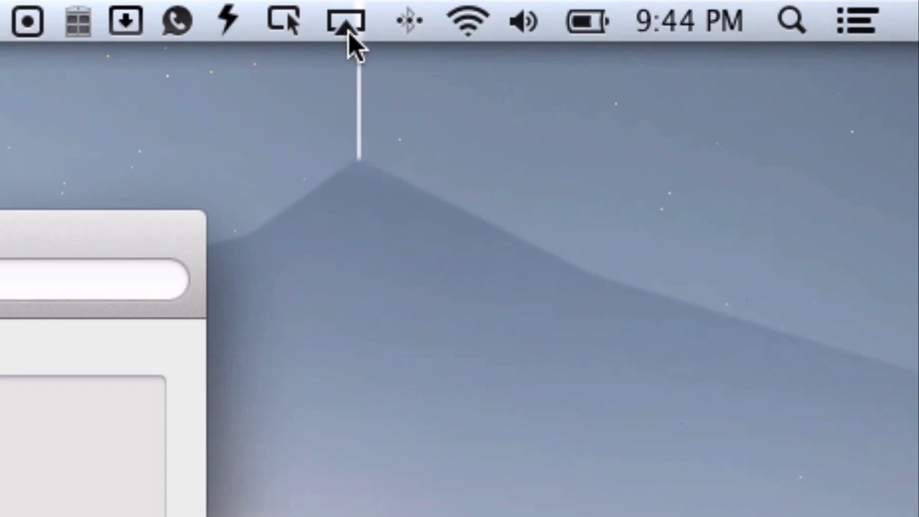
pyautogui.click(350, 33)
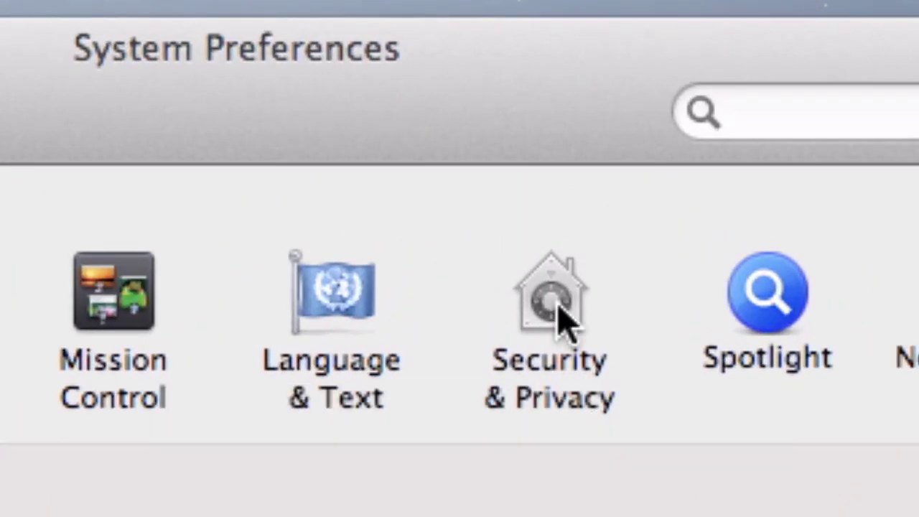
# Review which apps can access Contacts in Security & Privacy's Privacy settings
pyautogui.click(558, 305)
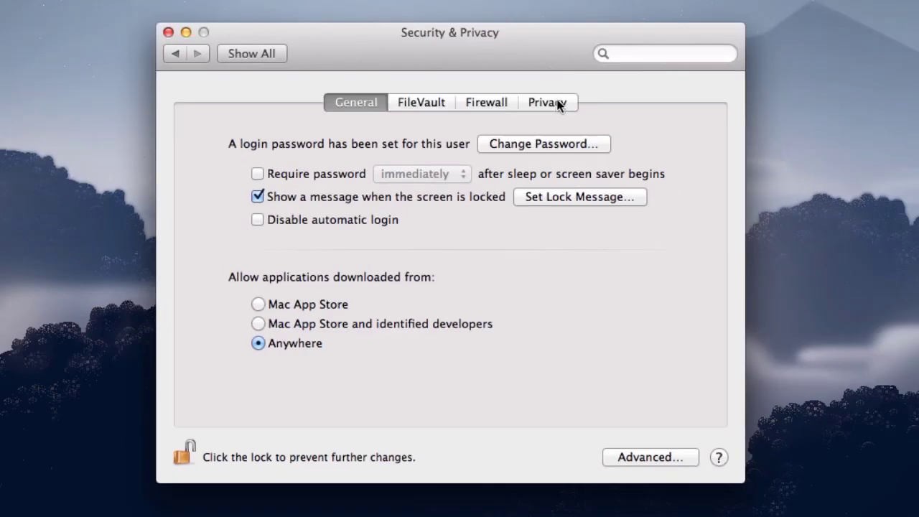
pyautogui.click(559, 102)
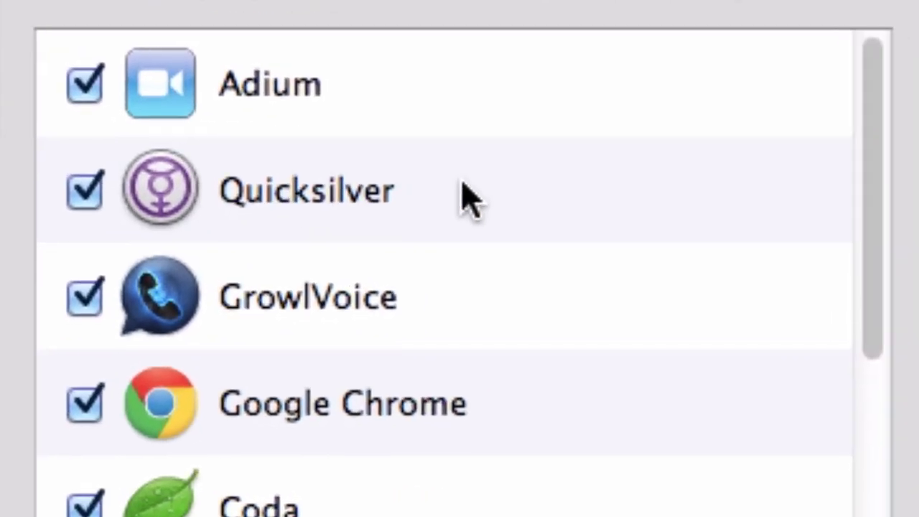
pyautogui.scroll(-3, 876, 273)
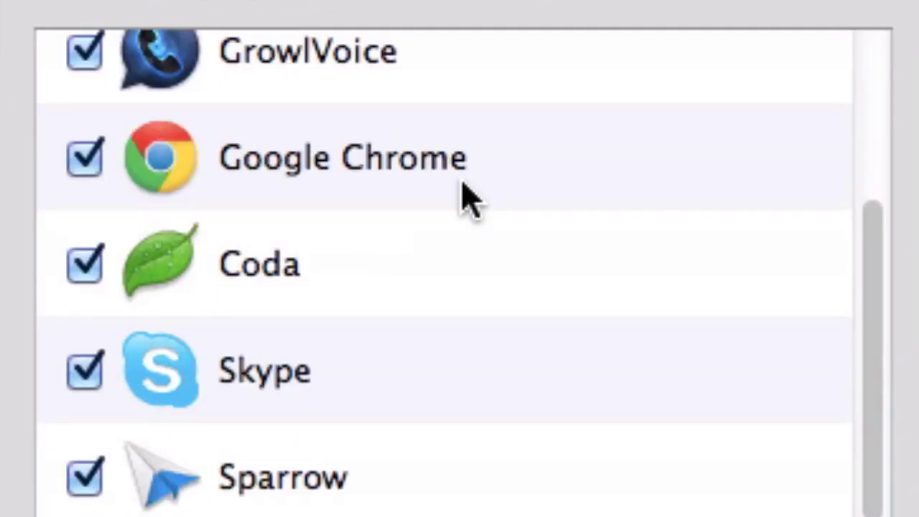
pyautogui.scroll(3, 467, 197)
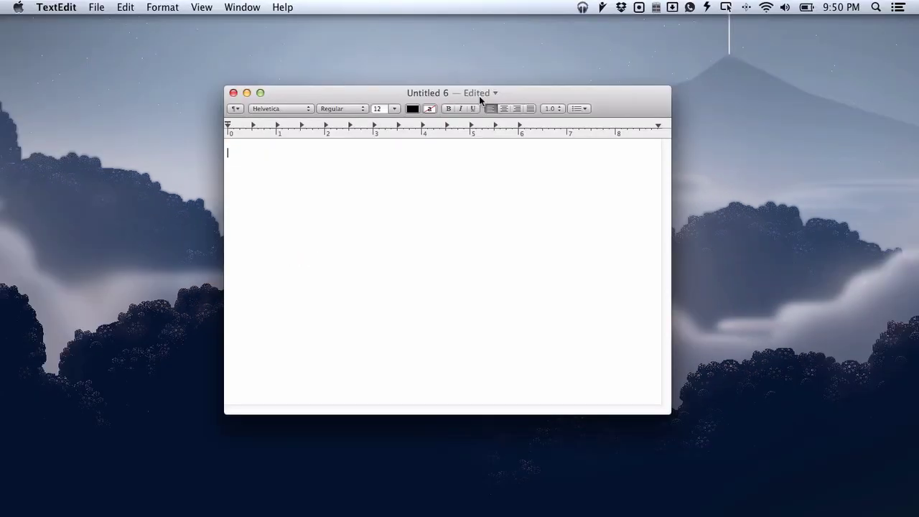
# Show TextEdit's title menu options, browse Dashboard widgets, and search Launchpad for 'photoshop'
pyautogui.click(479, 95)
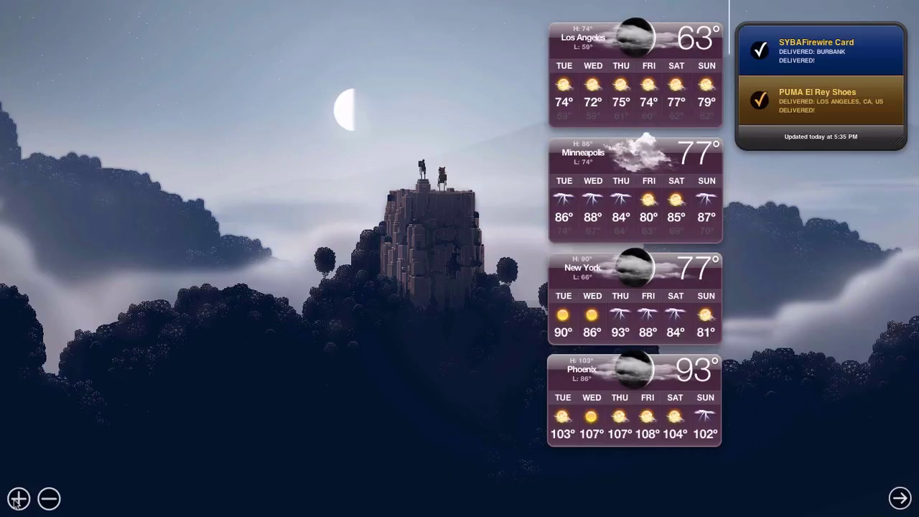
pyautogui.click(18, 498)
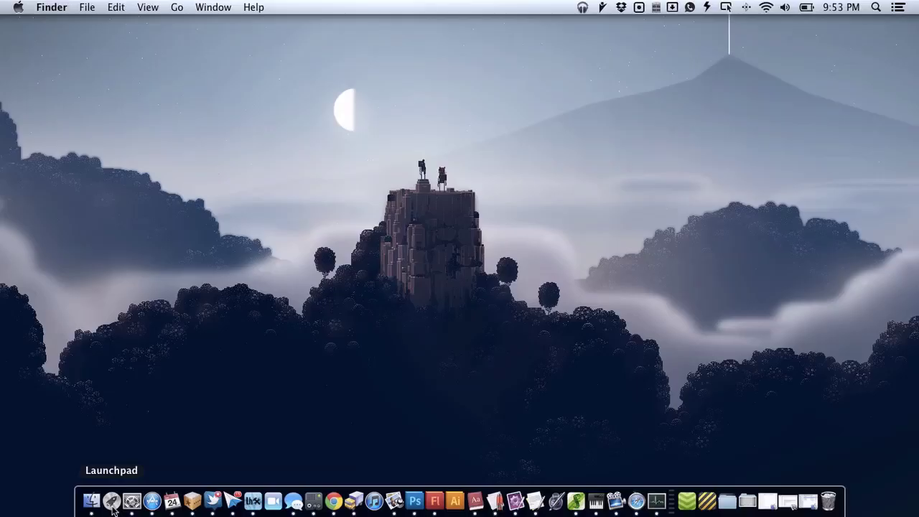
pyautogui.click(111, 501)
pyautogui.write('photoshop')
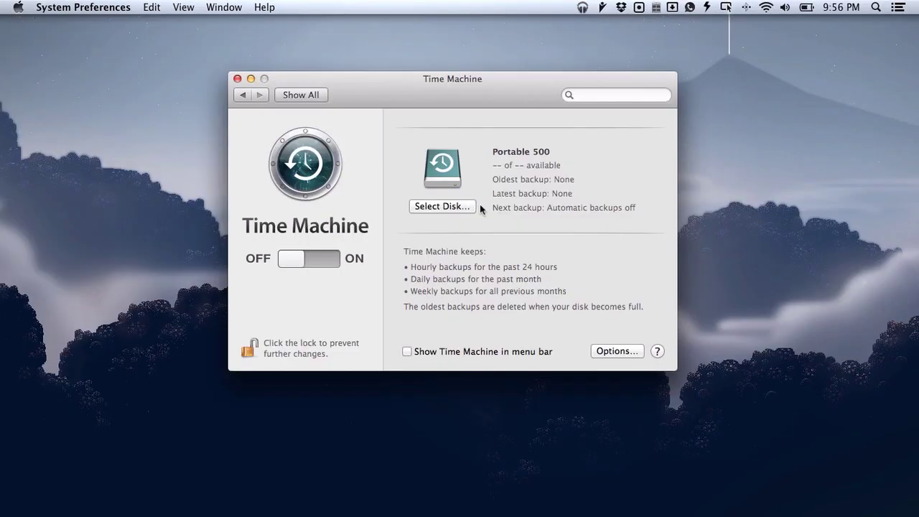
# Show the Time Machine backup disk choices via Select Disk
pyautogui.click(474, 208)
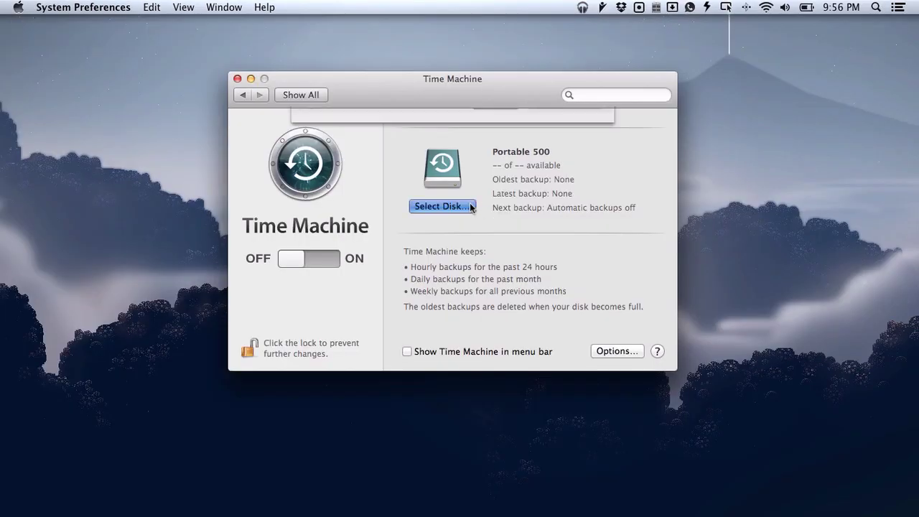